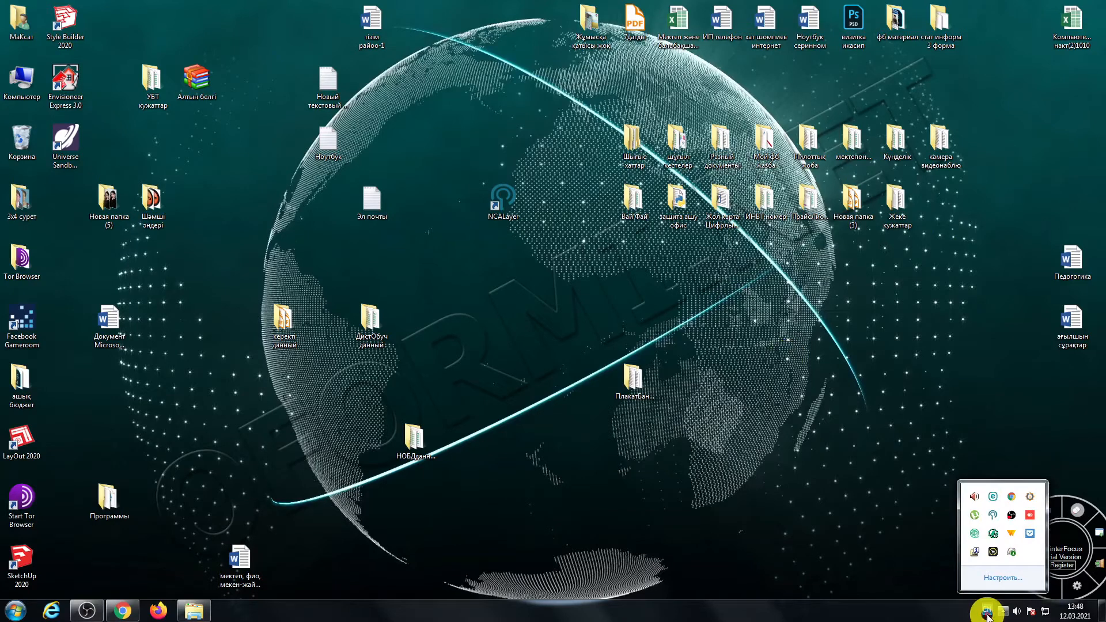
Open NCALayer's module management (Управление модулями) and enlarge its window to examine the module list
right_click(994, 517)
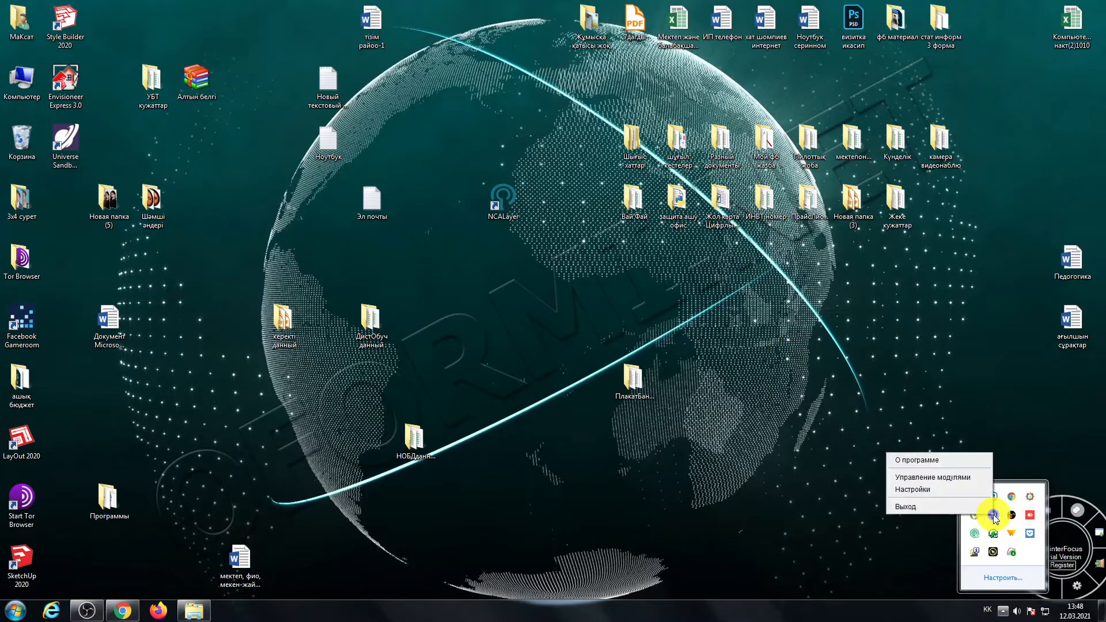
left_click(954, 484)
left_click_drag(684, 338, 673, 484)
left_click_drag(699, 421, 801, 420)
scroll(555, 309, "down", 1)
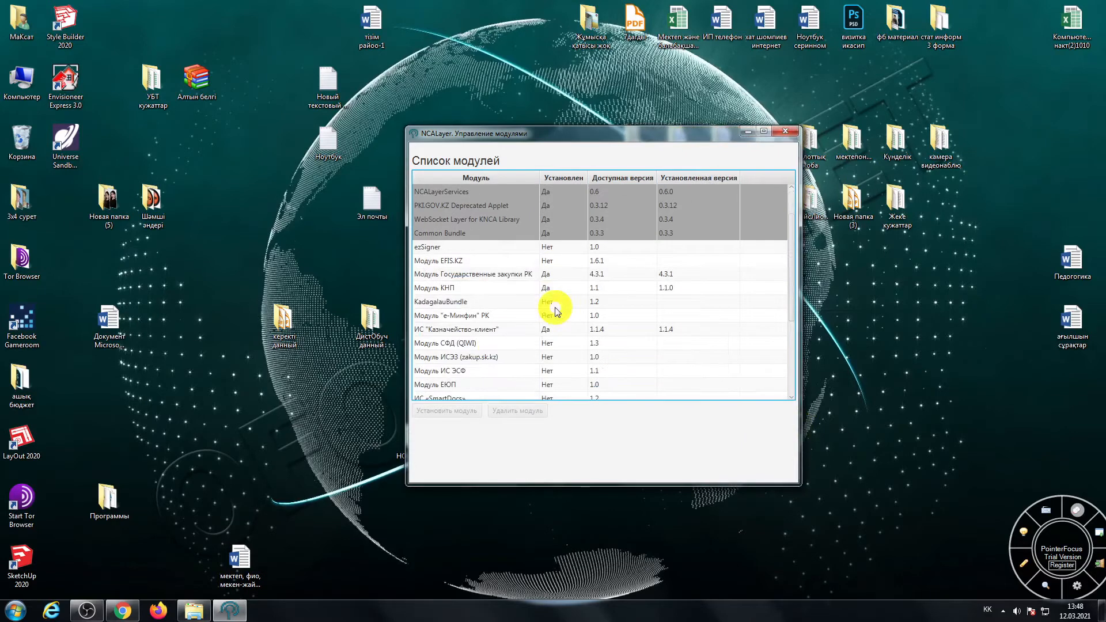
Try to install the Модуль ИС ЭСФ module from the module list and dismiss the resulting dialog
left_click(437, 371)
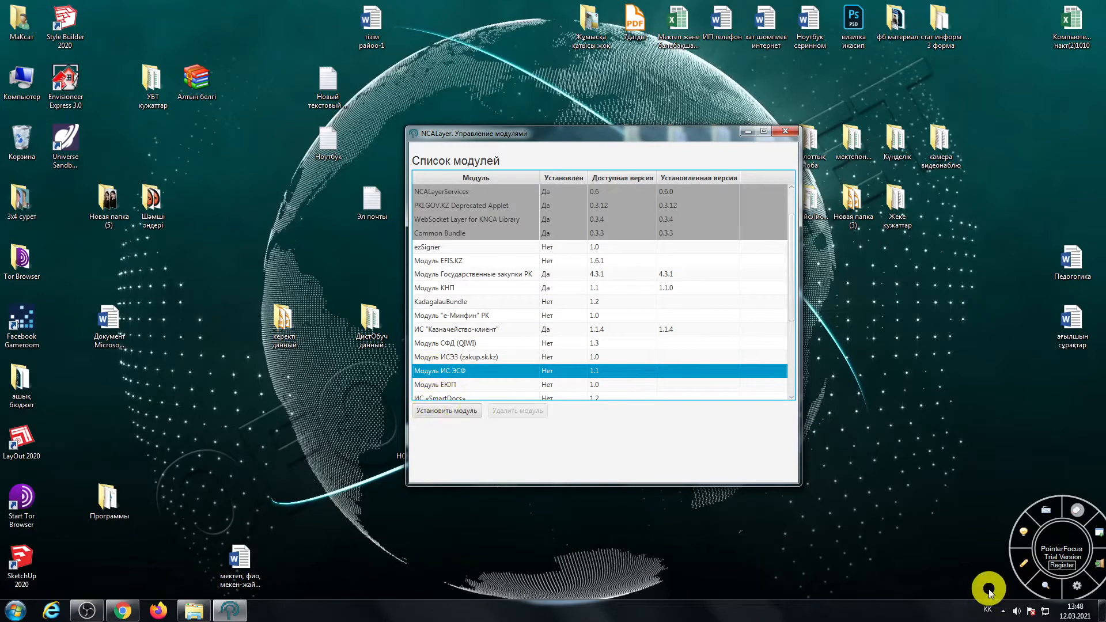
left_click(1029, 568)
mouse_move(424, 400)
left_mouse_down()
mouse_move(451, 440)
mouse_move(435, 399)
left_mouse_up()
left_click(1024, 563)
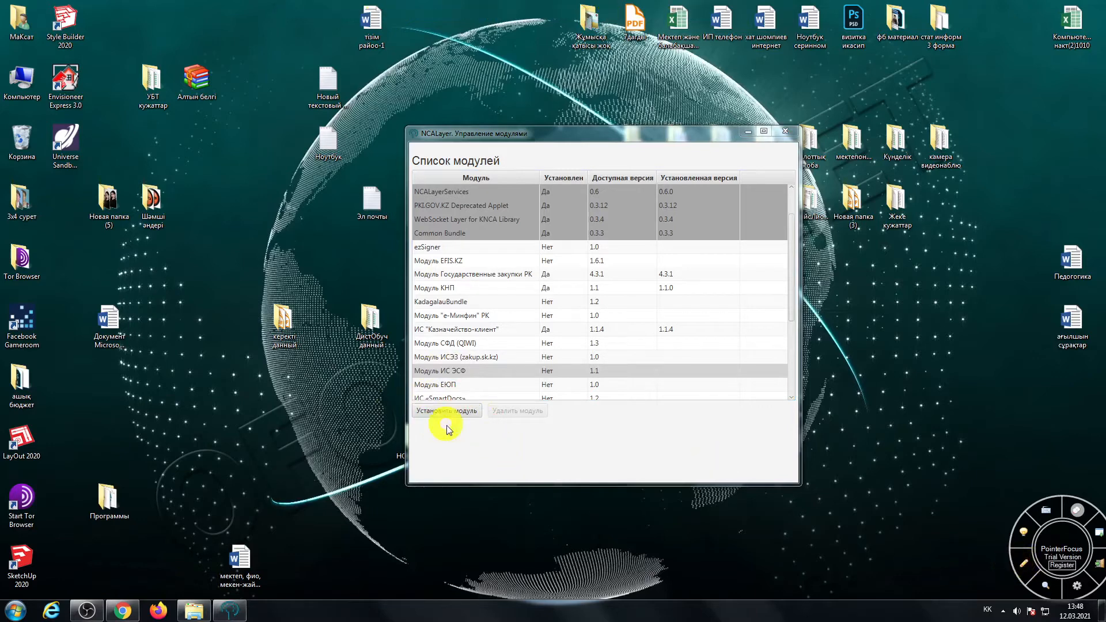
left_click(434, 413)
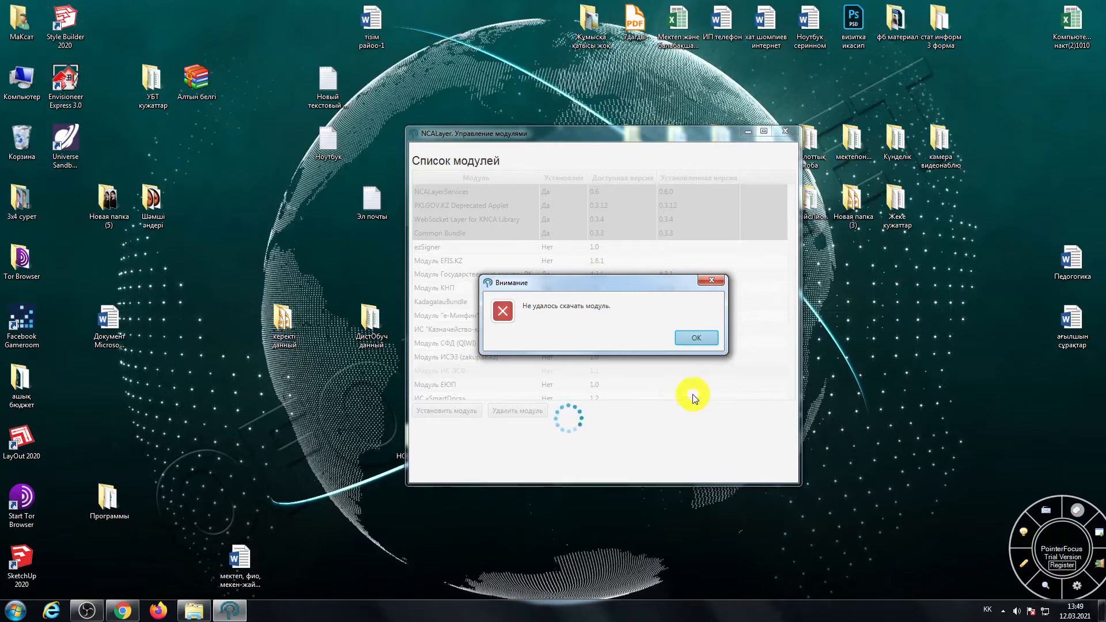
left_click(697, 340)
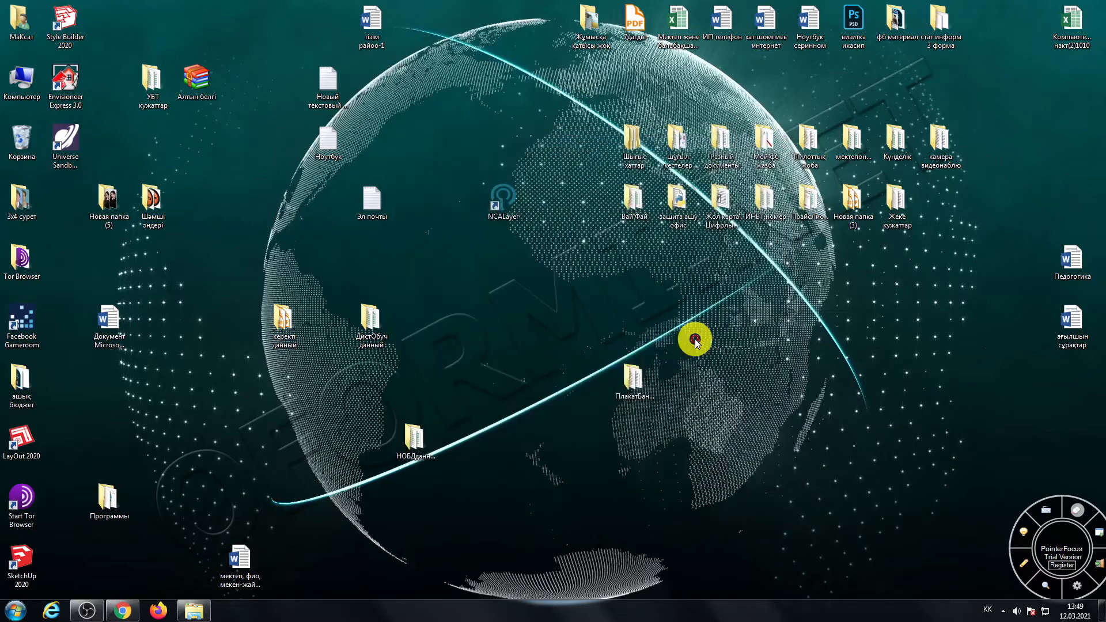
Exit the NCALayer program running in the background
left_click(1004, 612)
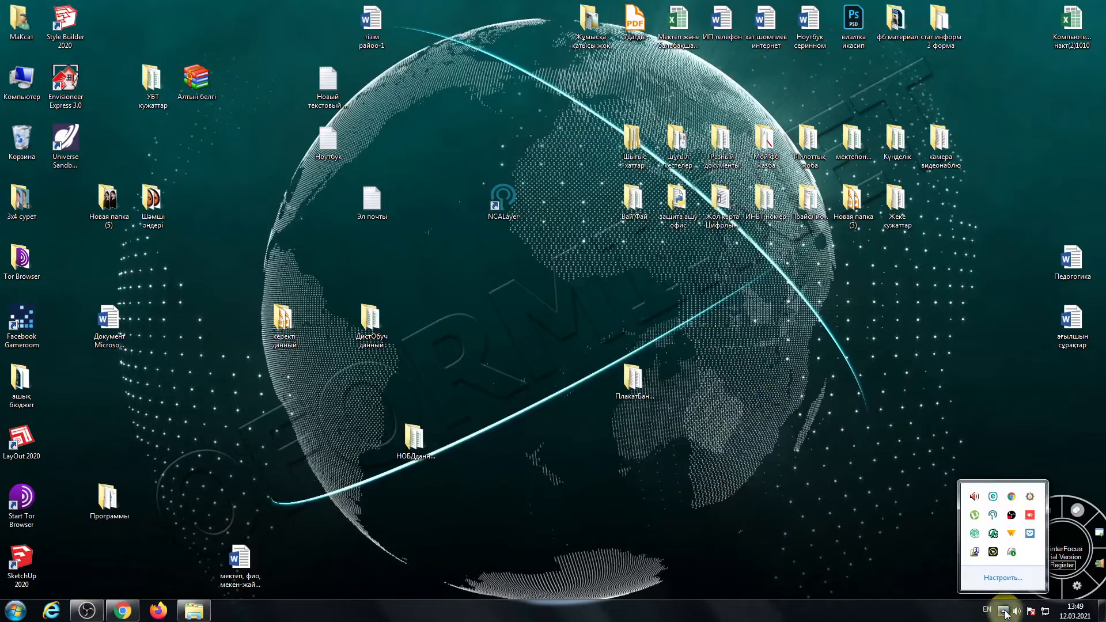
right_click(993, 515)
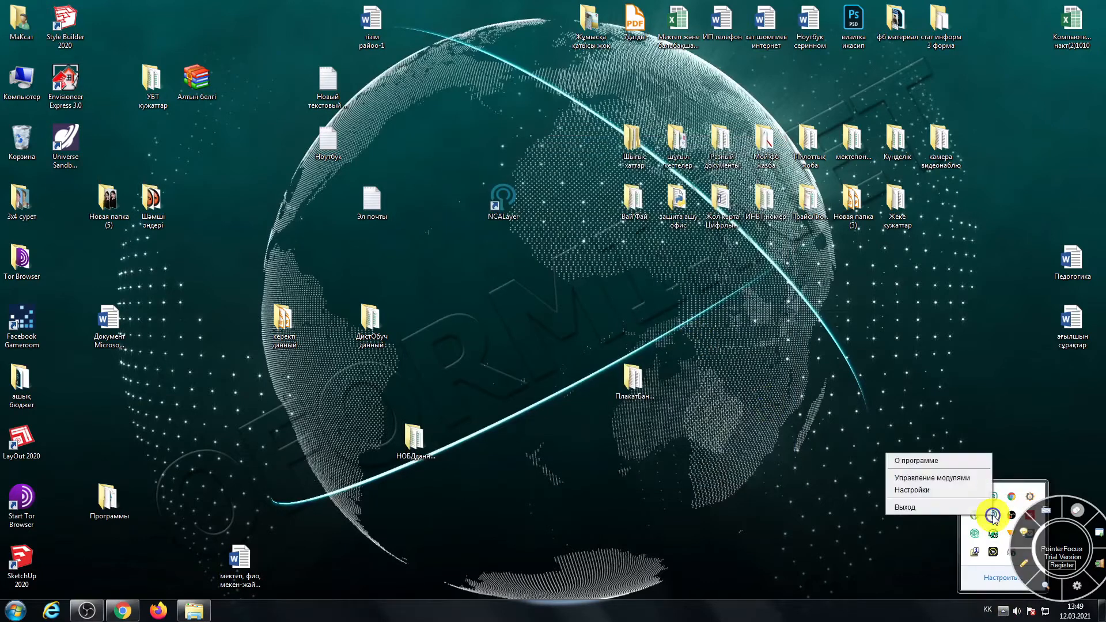
left_click(946, 509)
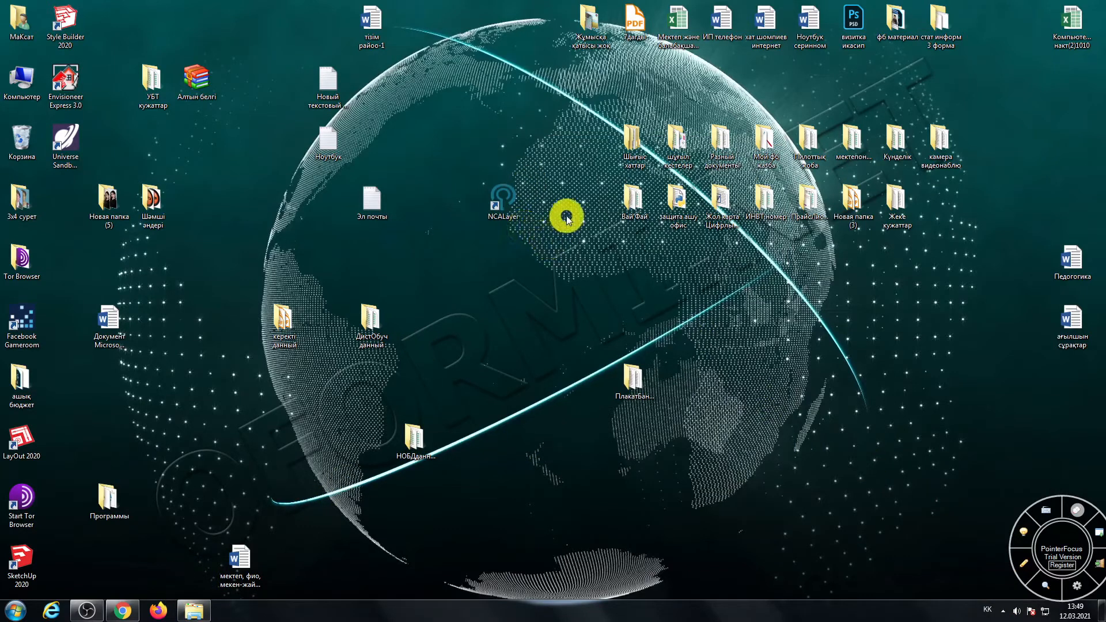
left_click_drag(539, 153, 455, 258)
left_click_drag(452, 154, 549, 249)
left_click(1024, 568)
mouse_move(506, 136)
left_mouse_down()
mouse_move(548, 254)
mouse_move(508, 135)
left_mouse_up()
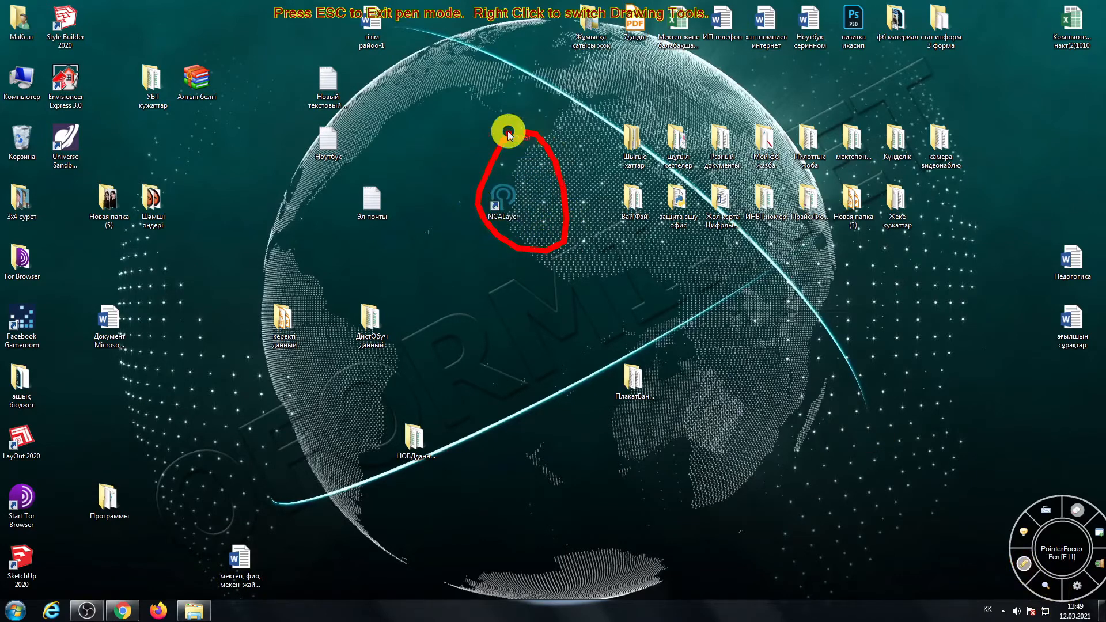
left_click(1024, 563)
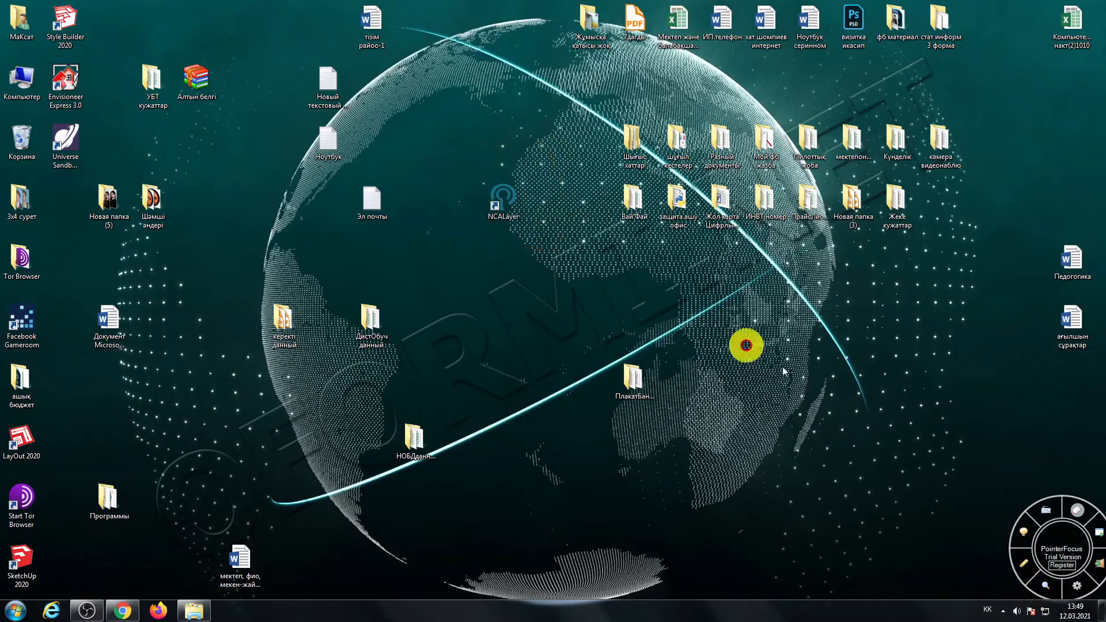
Open the file location of the NCALayer desktop shortcut and enter its bundles folder
right_click(506, 206)
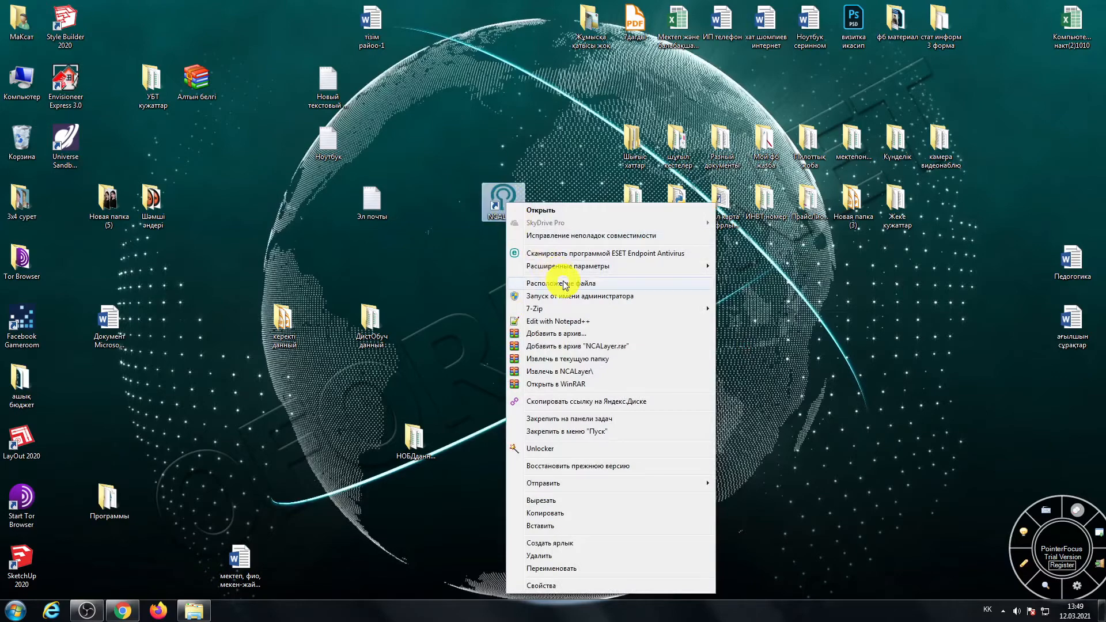
left_click(579, 285)
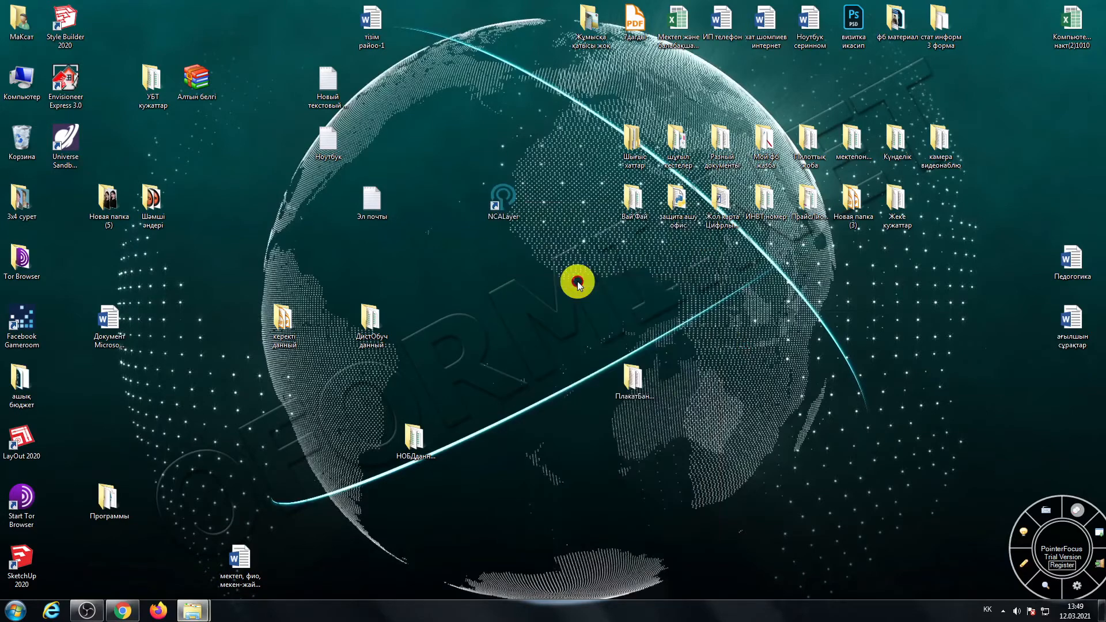
left_click_drag(433, 215, 744, 145)
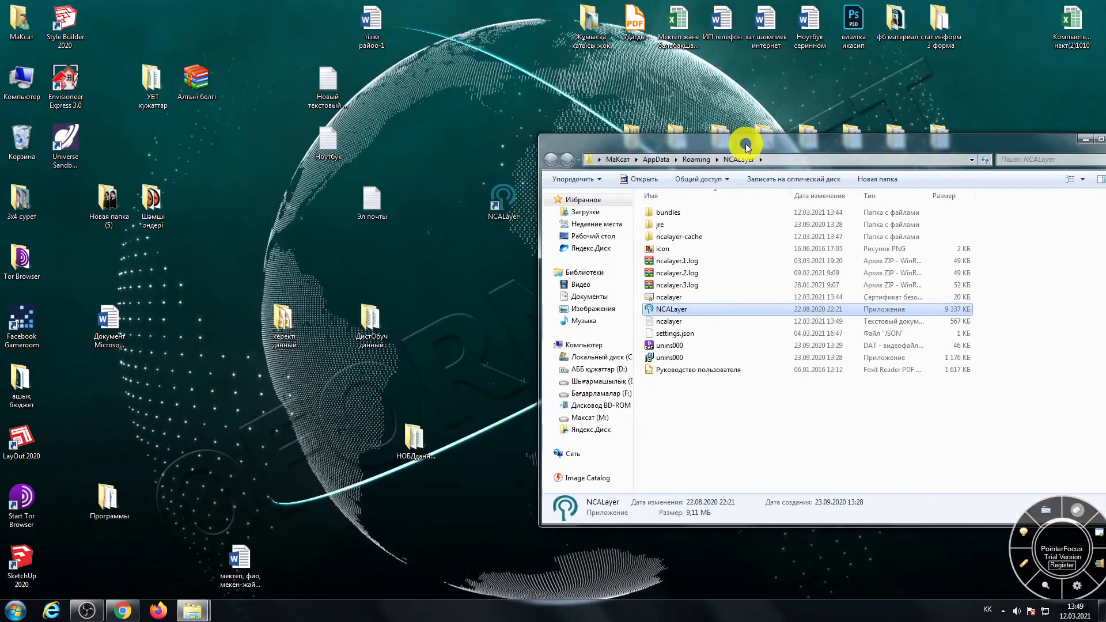
left_click(1024, 587)
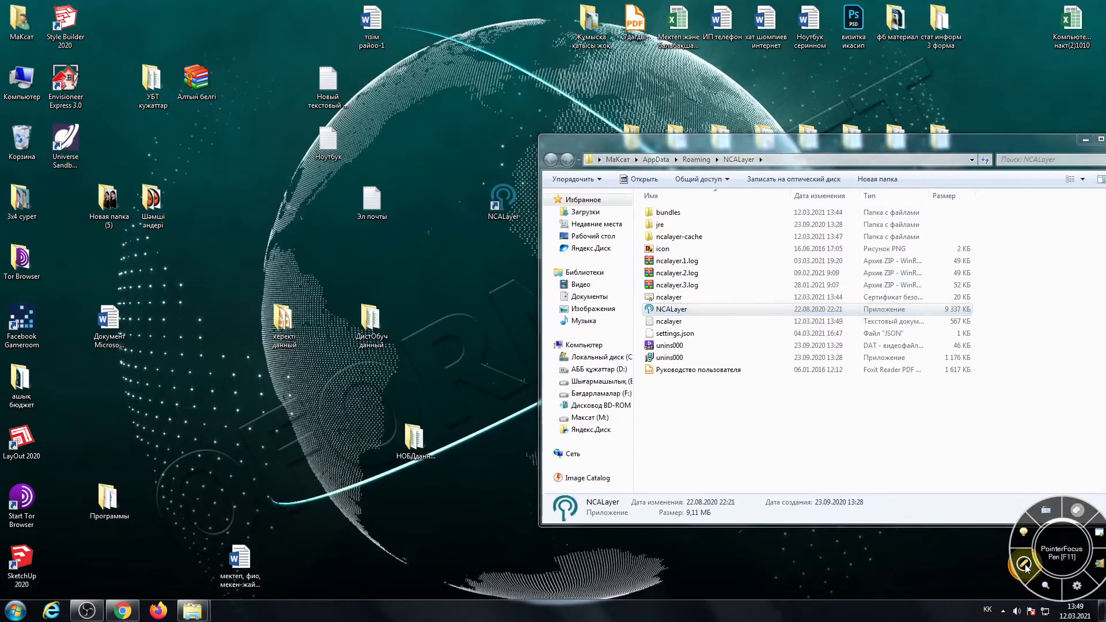
mouse_move(651, 198)
left_mouse_down()
mouse_move(635, 211)
mouse_move(693, 227)
mouse_move(657, 187)
left_mouse_up()
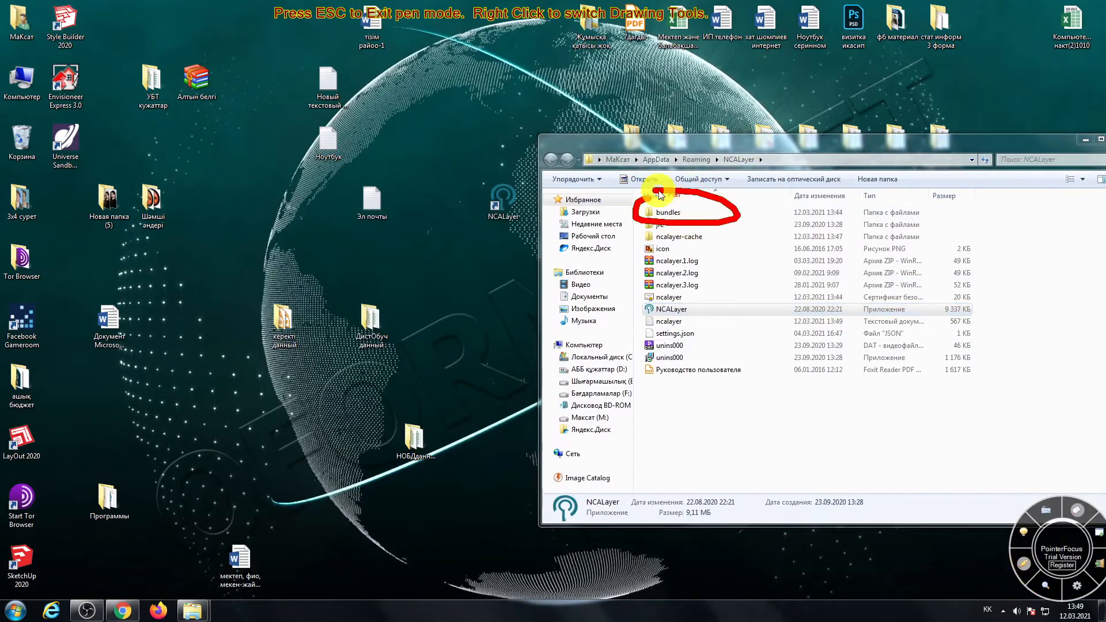
left_click(1024, 563)
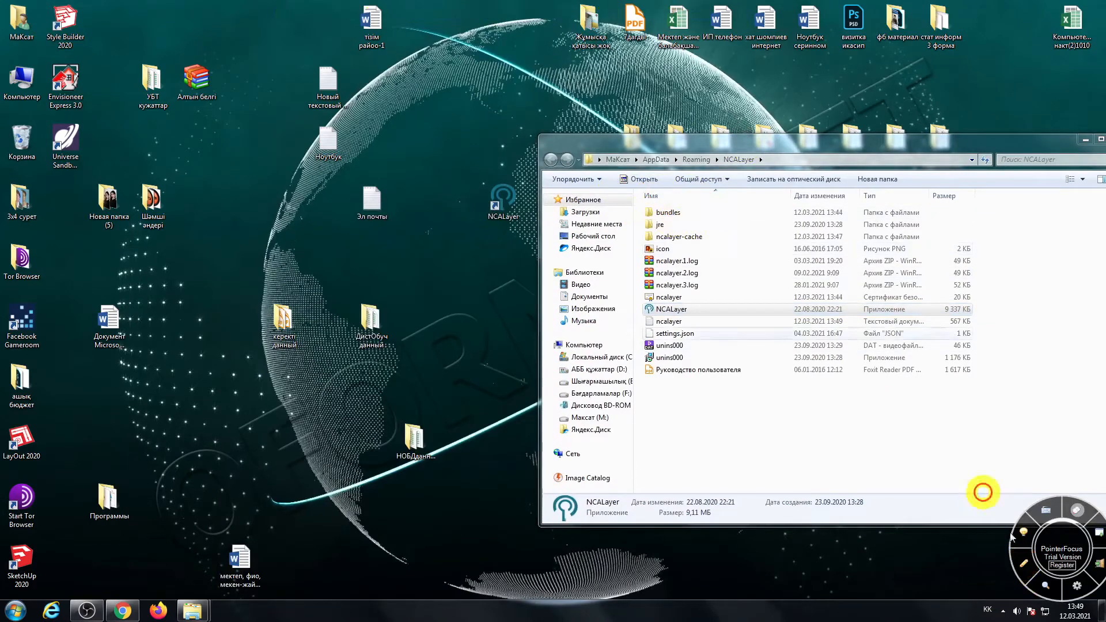
double_click(667, 212)
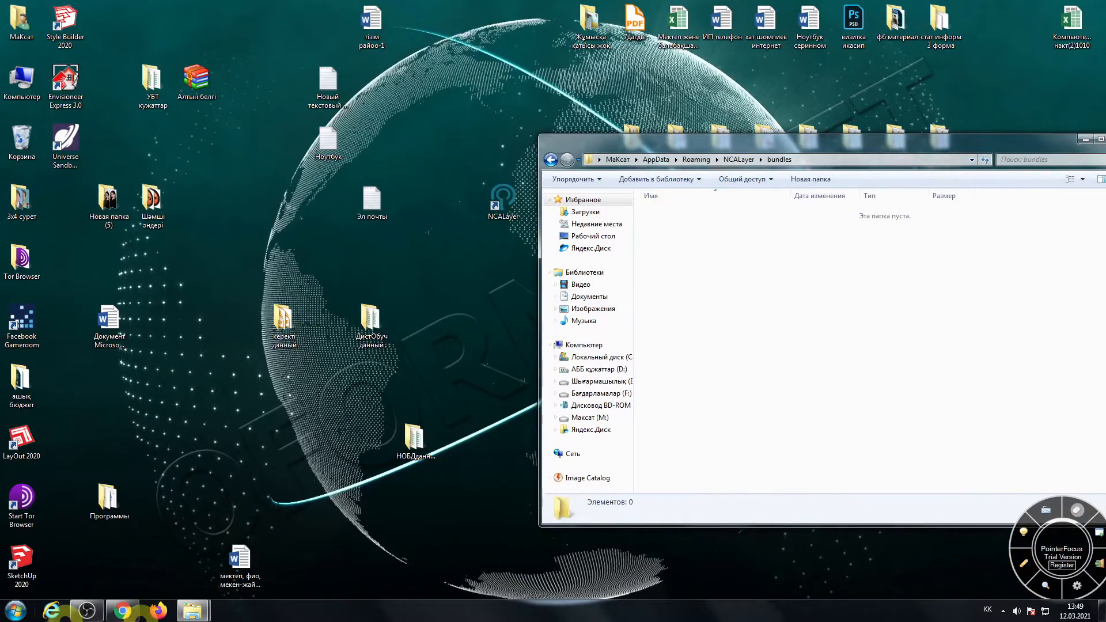
Bring up the модулы folder in Загрузки, refresh it and open the is-efs-v1.1-12032021 folder
mouse_move(192, 614)
left_click(133, 554)
right_click(302, 276)
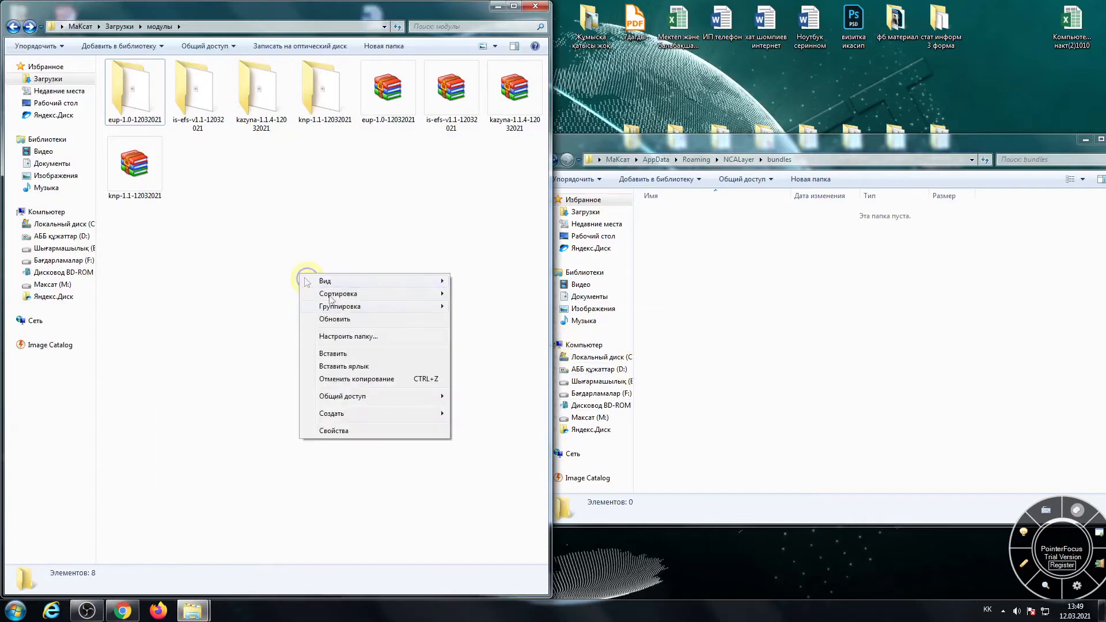
left_click(329, 323)
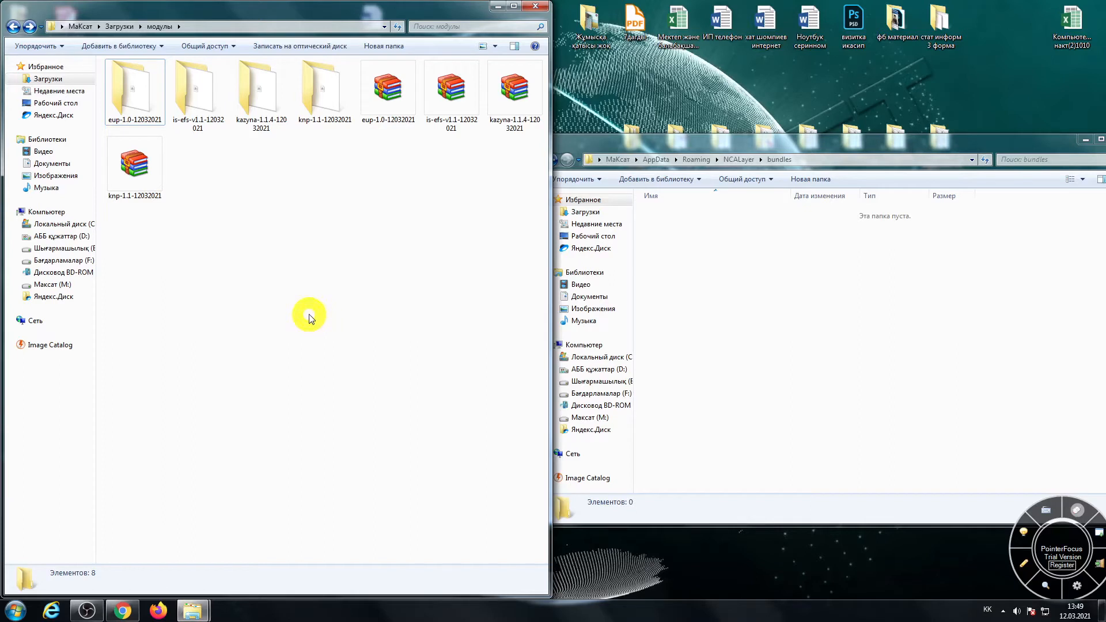
double_click(195, 102)
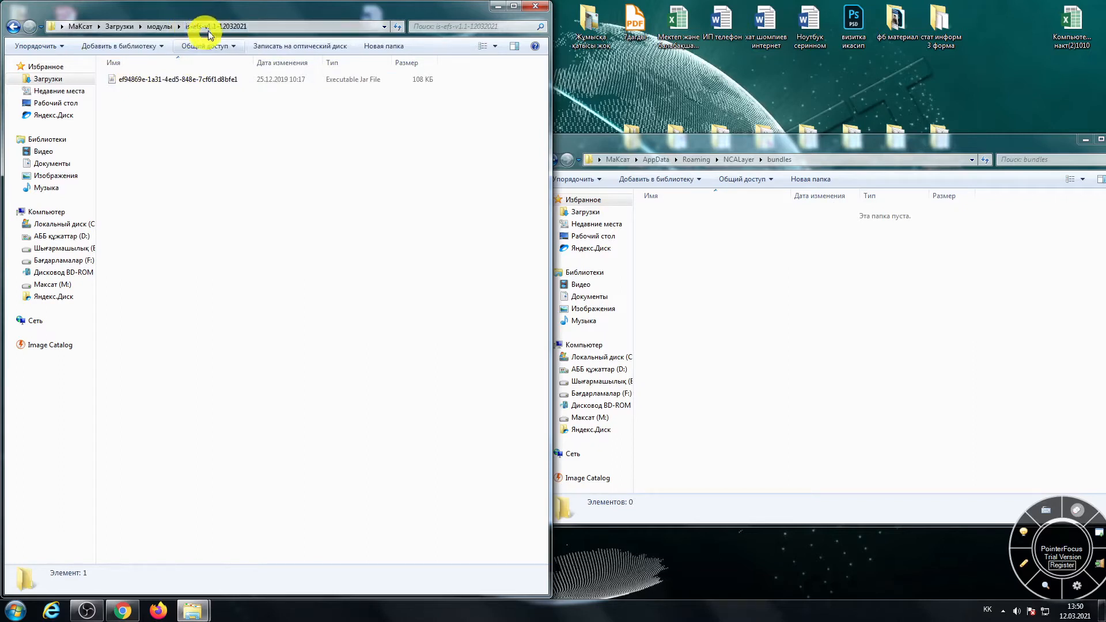
Copy the ef94869e-1a31-4ed5-848e-7cf6f1d8bfe1 Jar file from is-efs-v1.1-12032021 into NCALayer's bundles folder
left_click(144, 84)
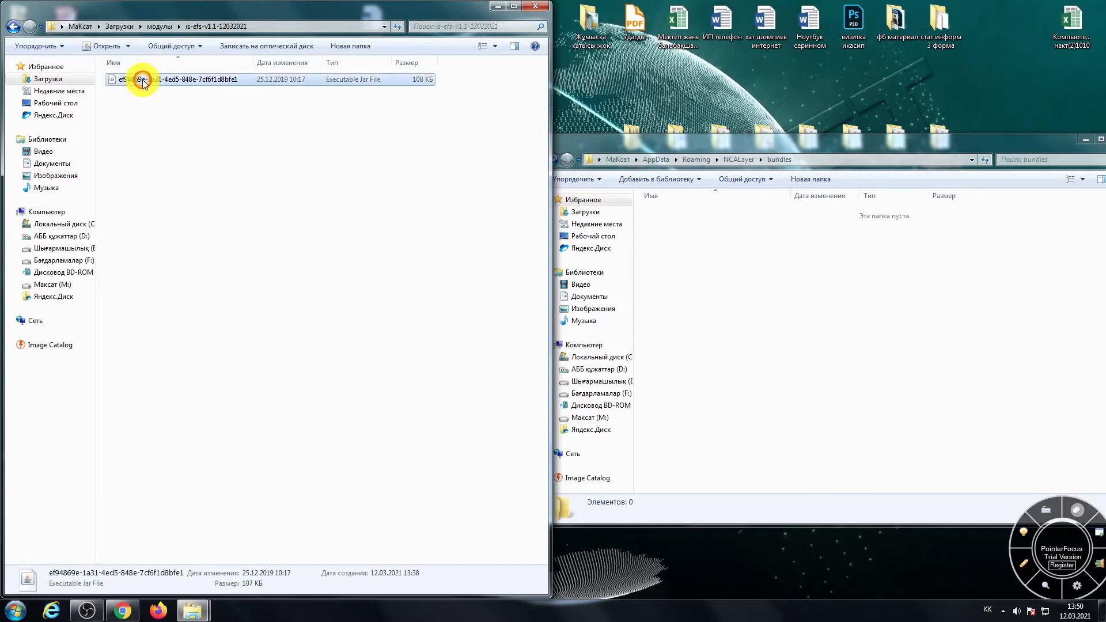
right_click(144, 84)
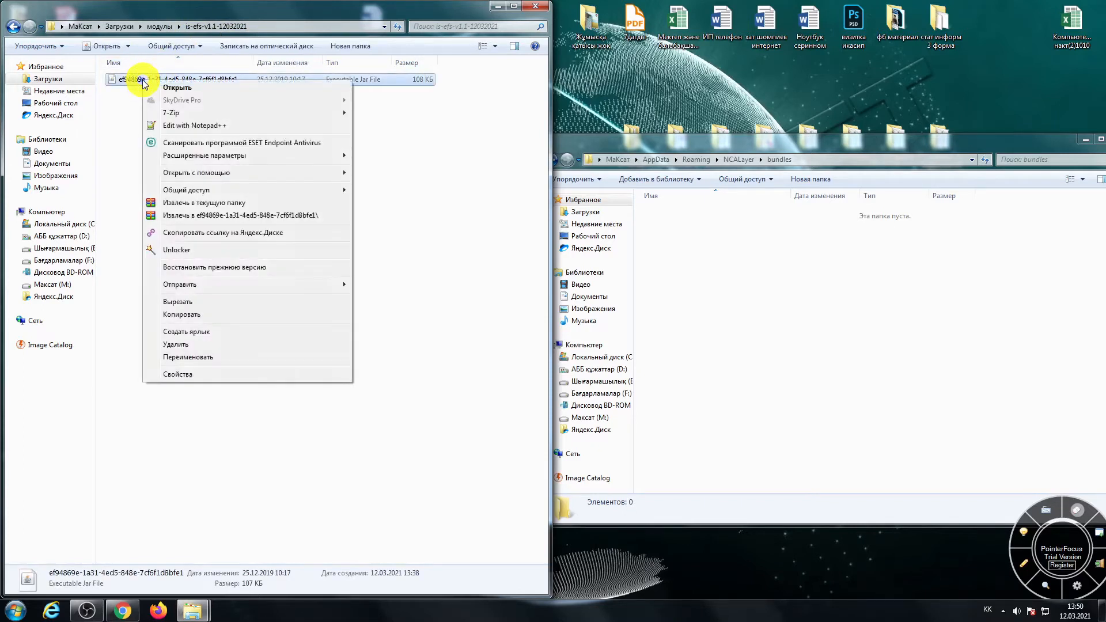
left_click(182, 315)
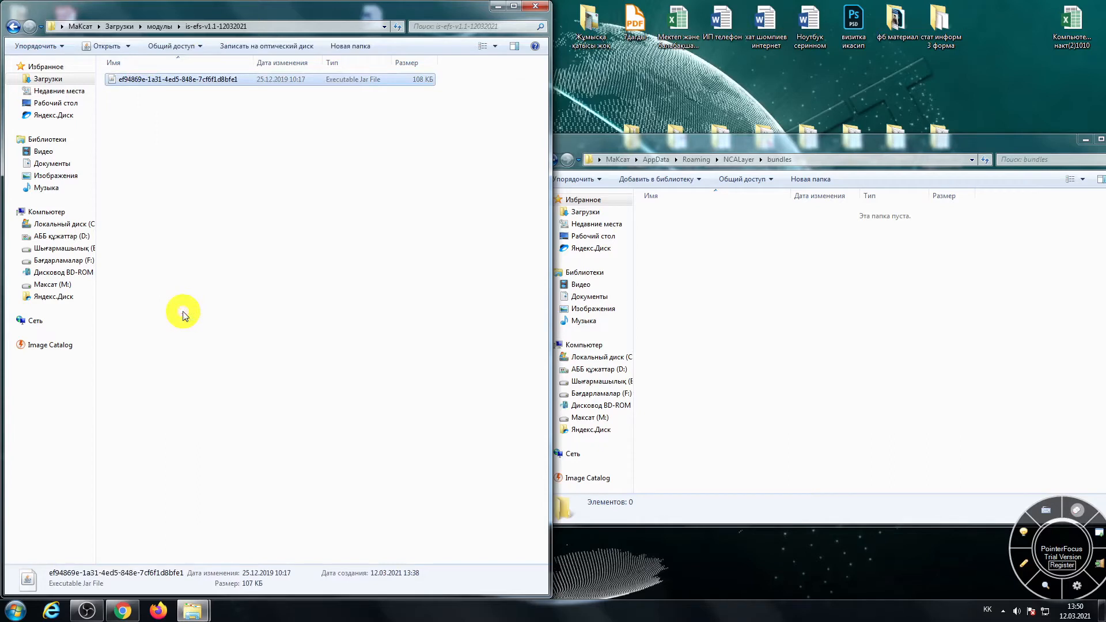
left_click(714, 245)
right_click(751, 249)
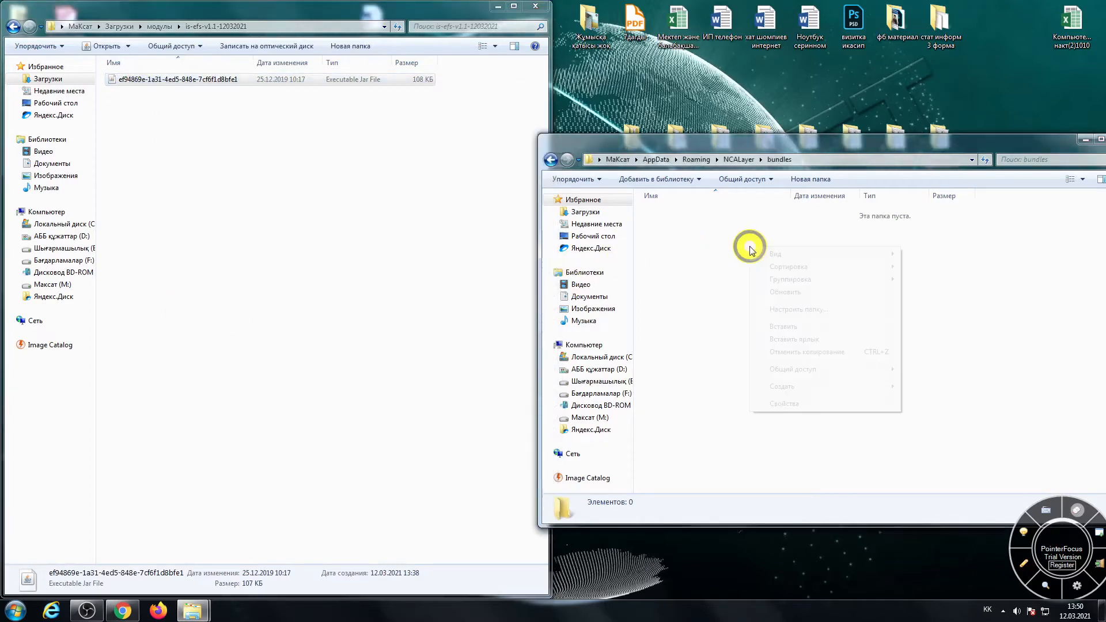
left_click(791, 327)
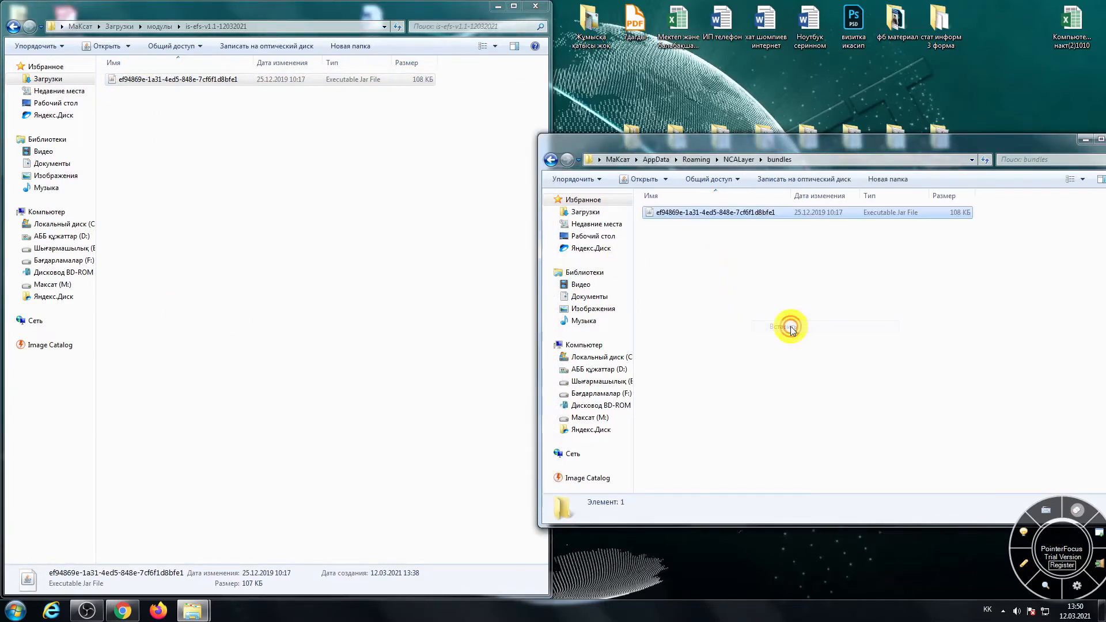
Close the source folder window and start NCALayer again from its desktop shortcut
left_click(535, 6)
left_click_drag(750, 142, 685, 251)
left_click(512, 202)
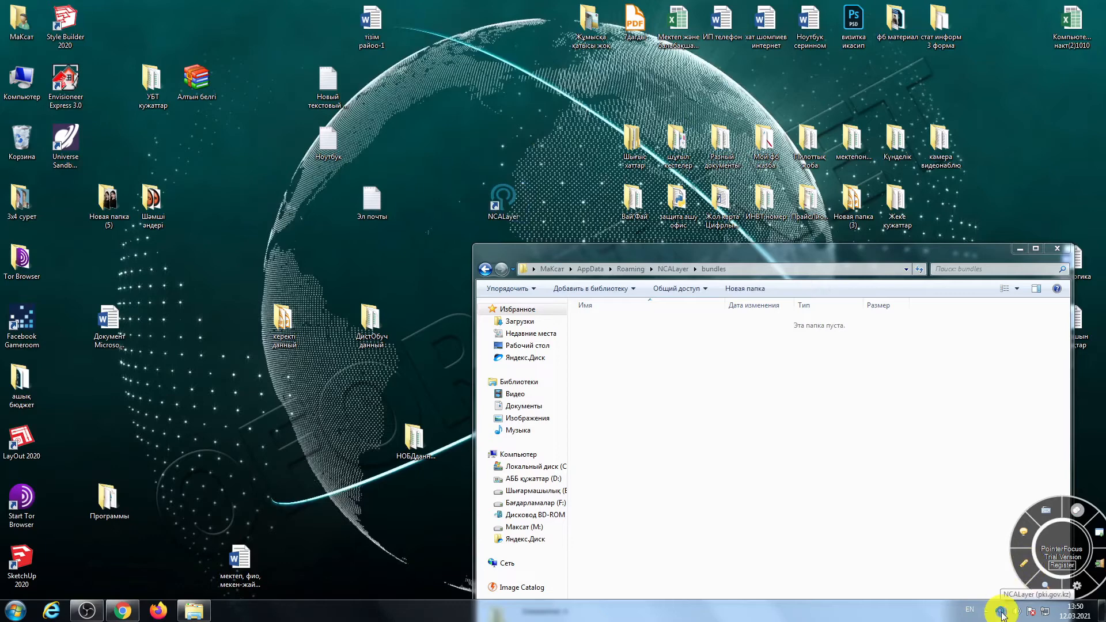
right_click(444, 81)
left_click(483, 118)
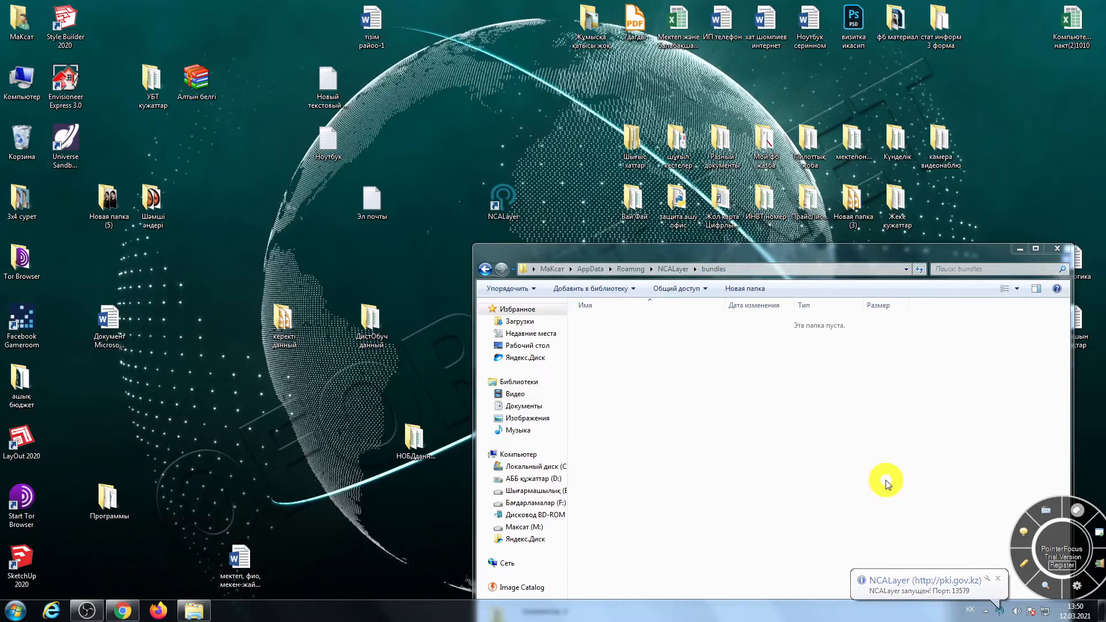
Reopen NCALayer's module management, enlarge the window and check the installed version of Модуль ИС ЭСФ
left_click(986, 610)
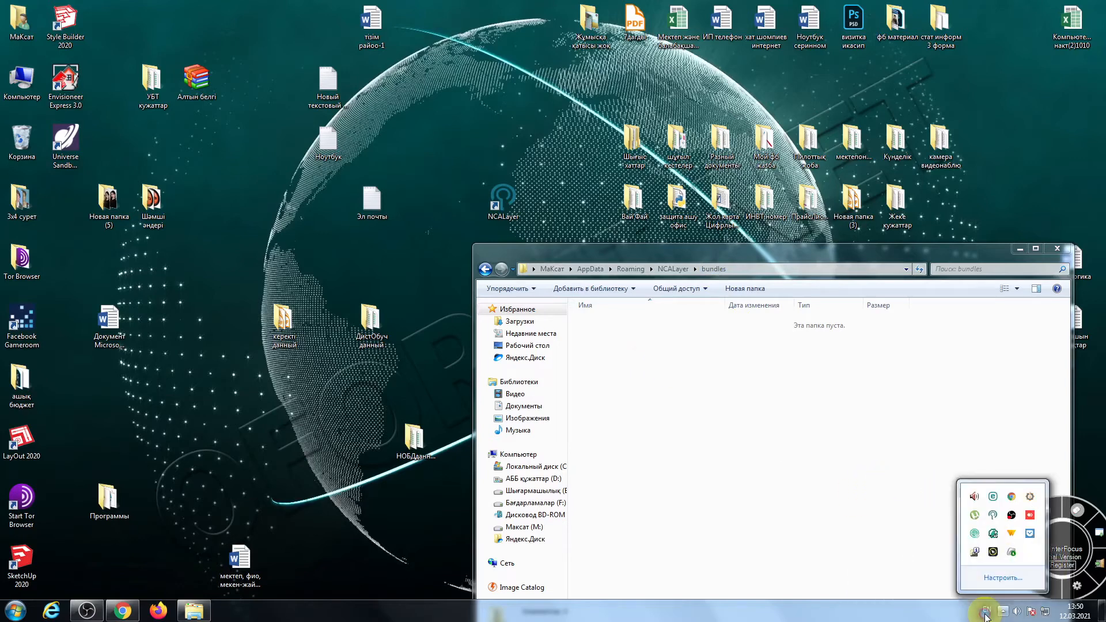
right_click(994, 517)
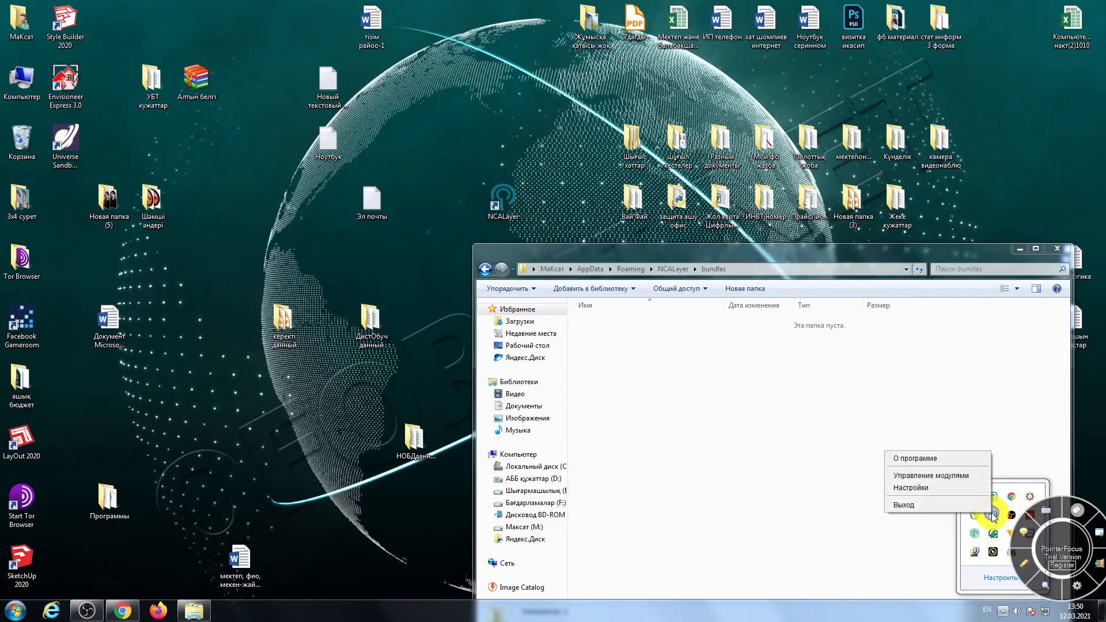
left_click(949, 478)
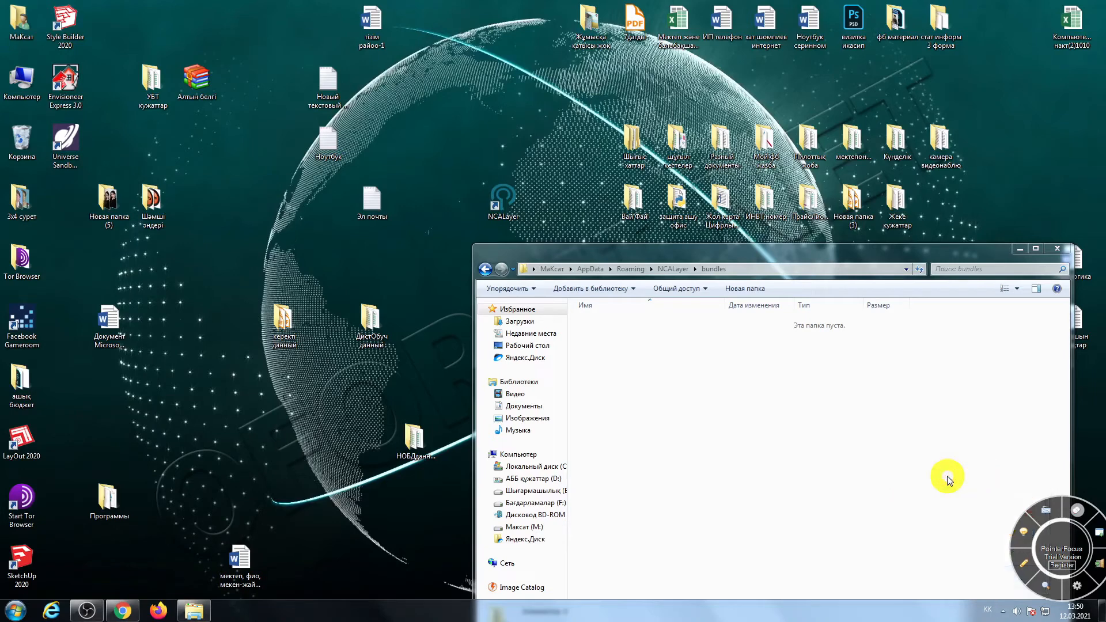
left_click_drag(698, 346, 778, 463)
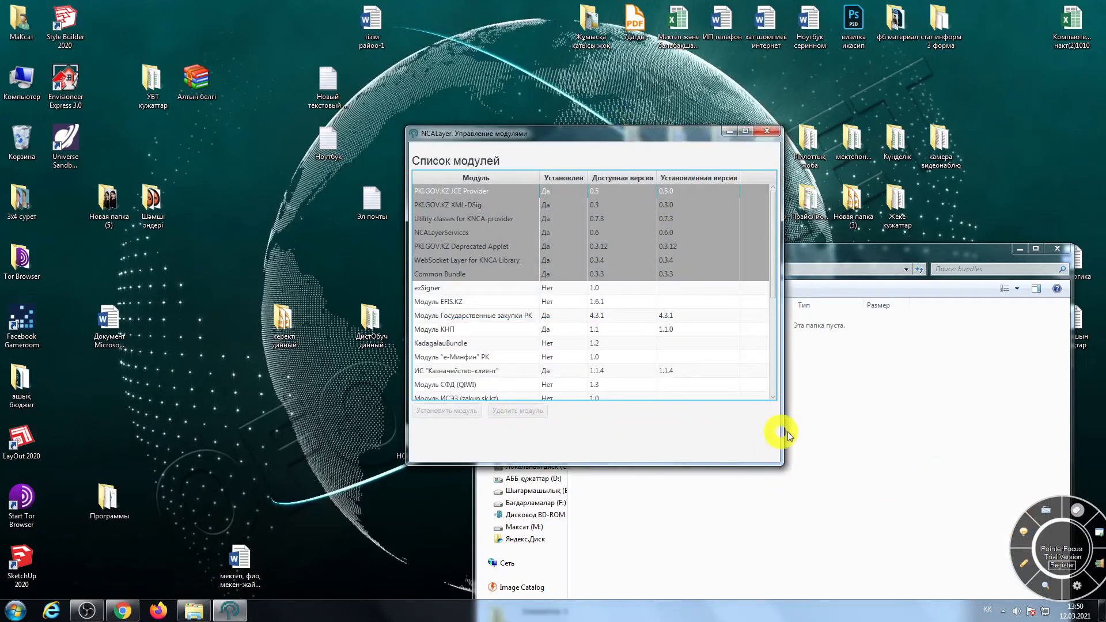
scroll(638, 366, "down", 1)
left_click(1025, 565)
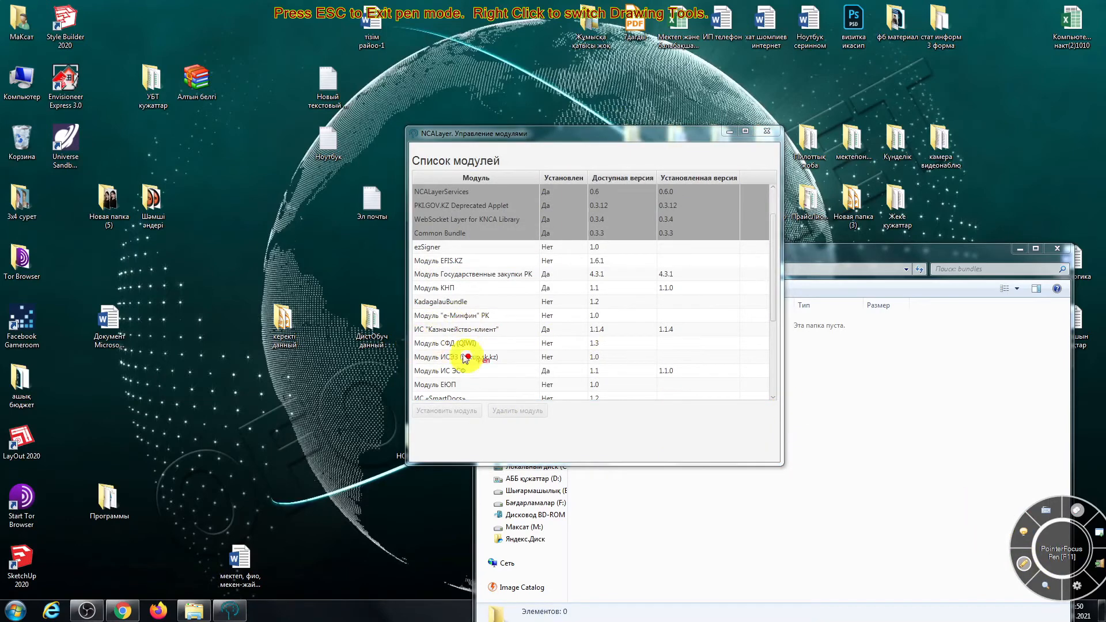
mouse_move(413, 362)
left_mouse_down()
mouse_move(484, 385)
mouse_move(674, 381)
mouse_move(709, 370)
mouse_move(586, 339)
mouse_move(408, 370)
left_mouse_up()
mouse_move(656, 167)
left_mouse_down()
mouse_move(652, 371)
mouse_move(724, 284)
mouse_move(682, 163)
mouse_move(653, 167)
left_mouse_up()
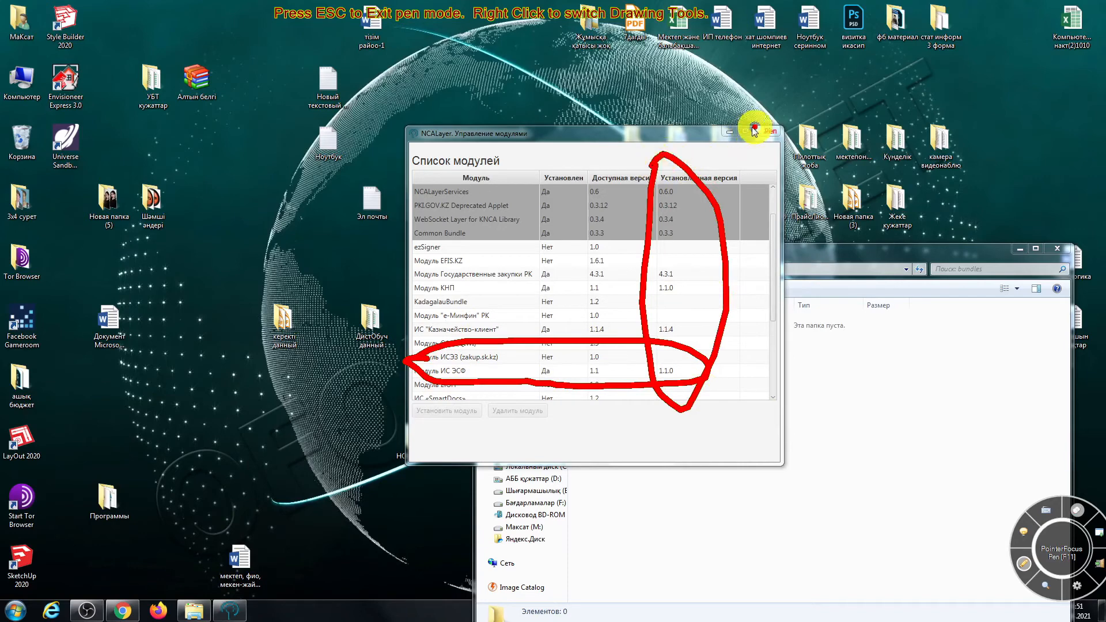
left_click(1025, 577)
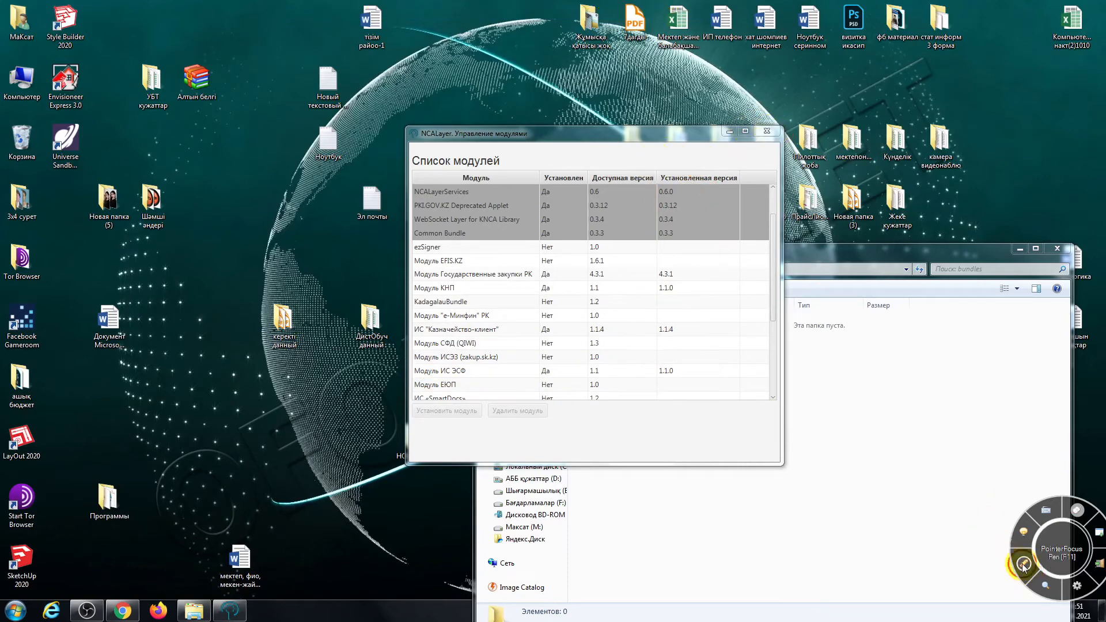
Switch to Chrome, close NCALayer's module management window and open the login page esf.gov.kz:8443/esf-web/login
left_click(123, 612)
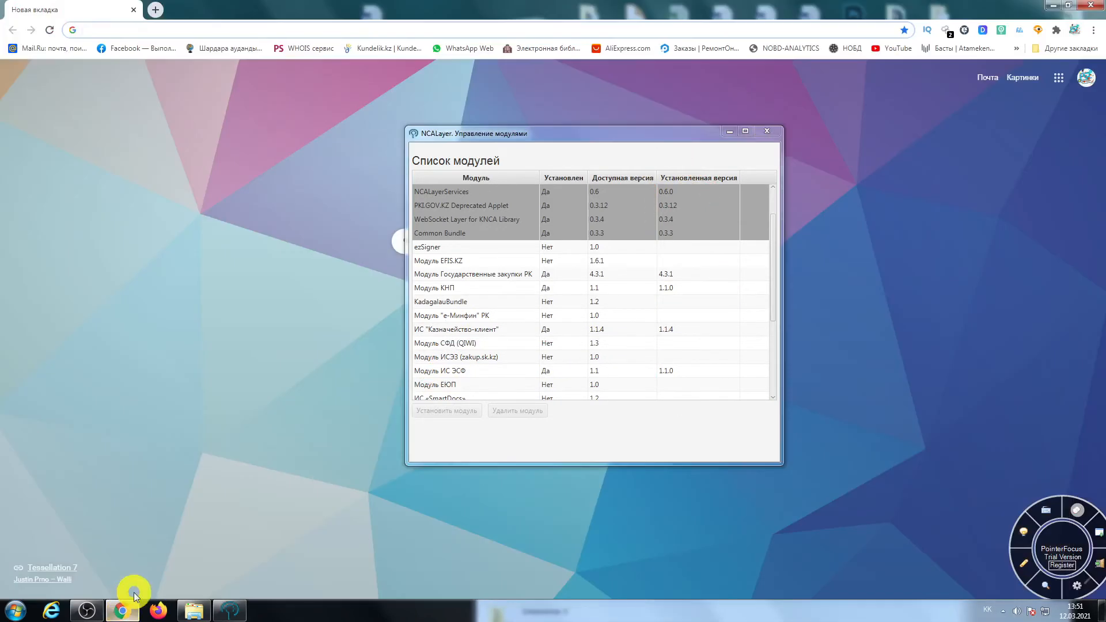
left_click(774, 132)
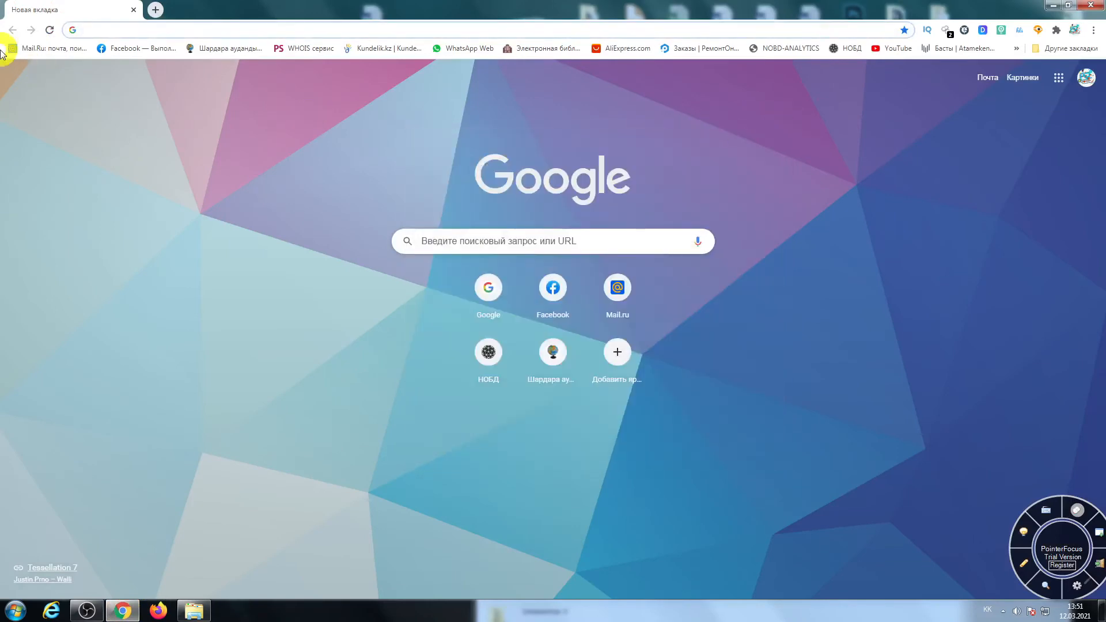
left_click(84, 29)
left_click(96, 54)
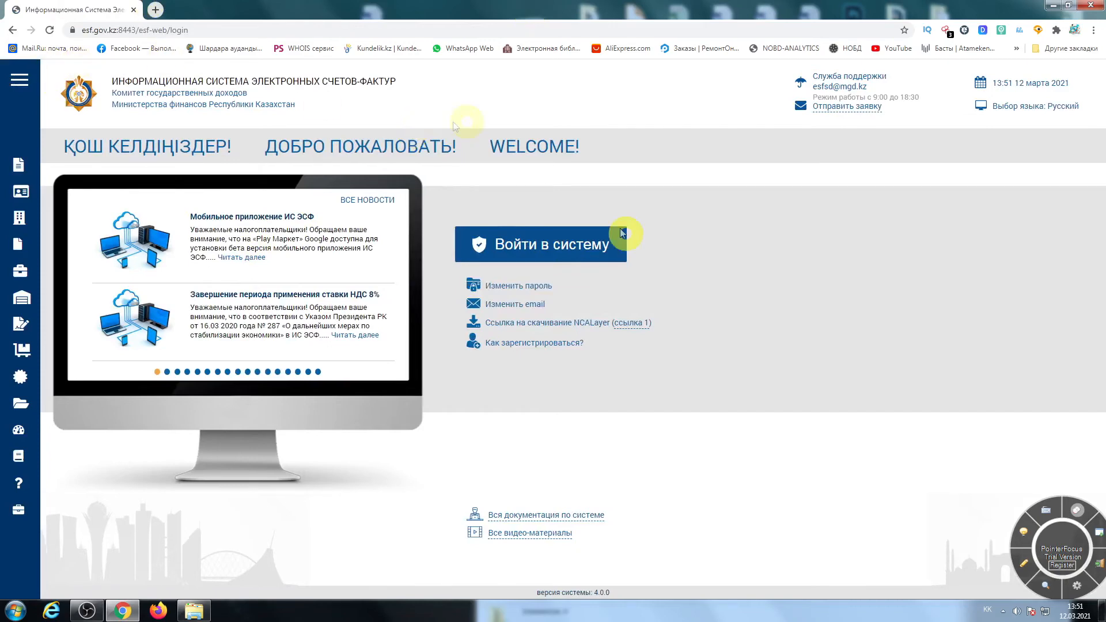
Test the ИС ЭСФ sign-in by bringing up the key storage file chooser, selecting drive D: under Компьютер and dismissing the chooser
left_click(503, 252)
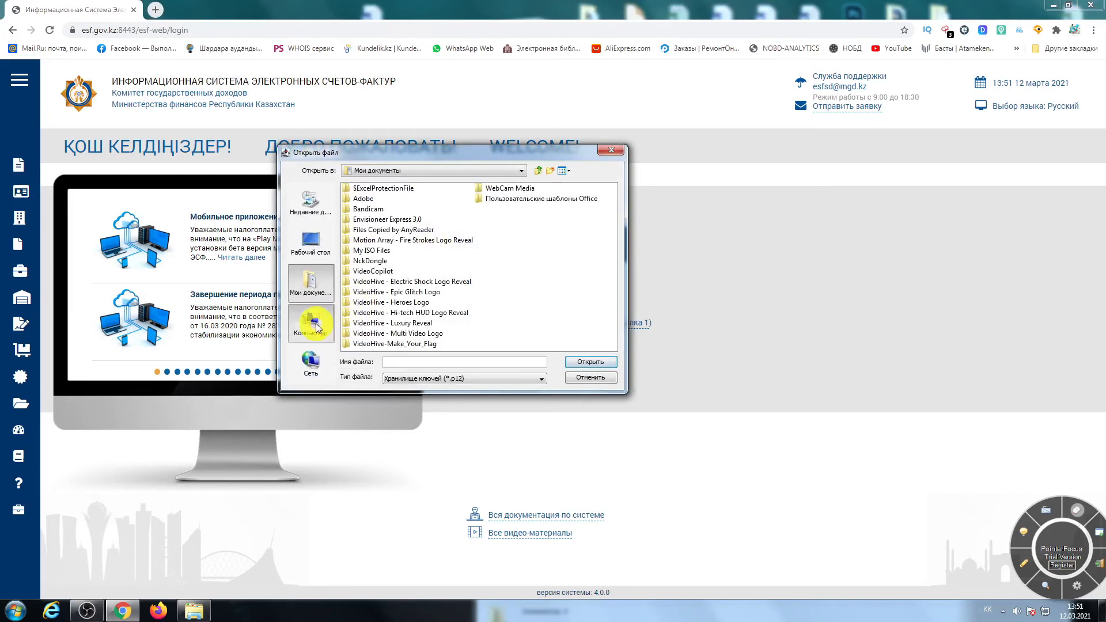
left_click(314, 326)
left_click(370, 200)
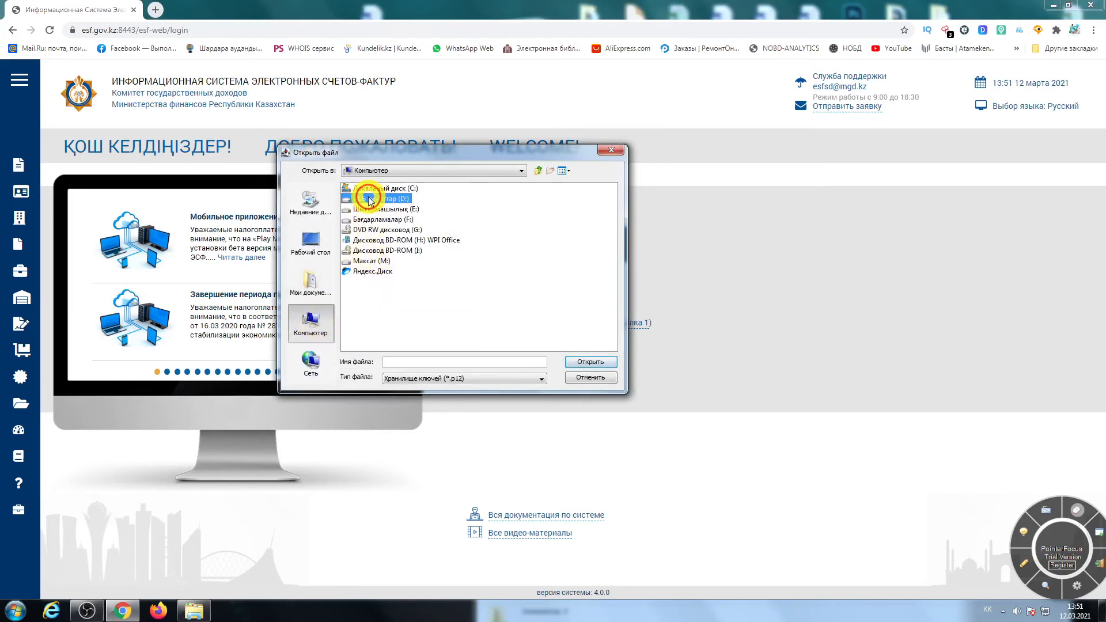
left_click(608, 152)
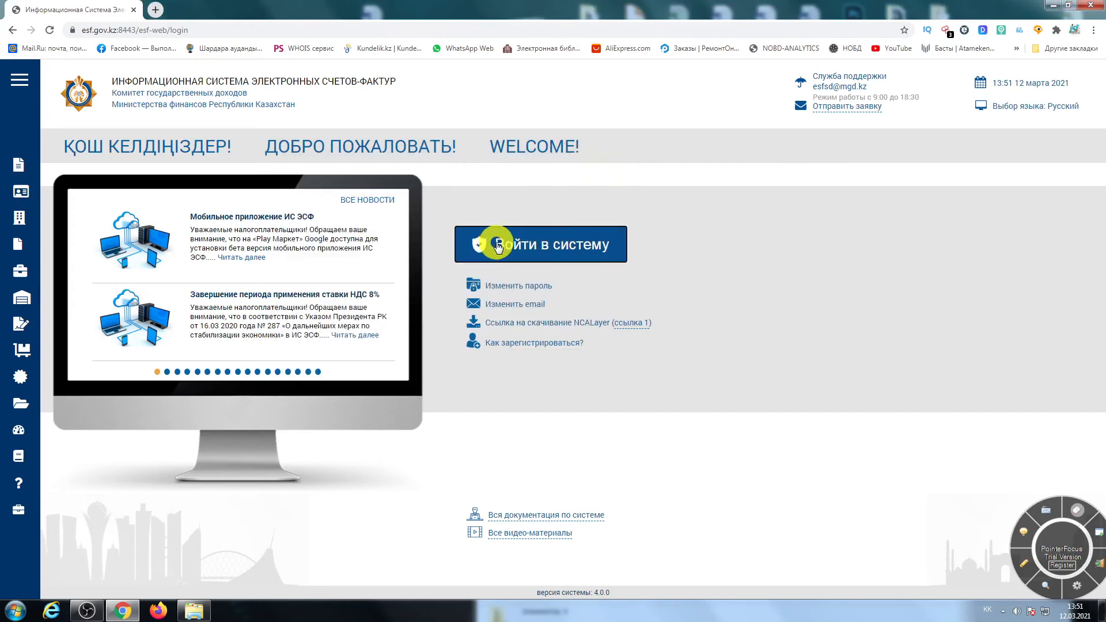